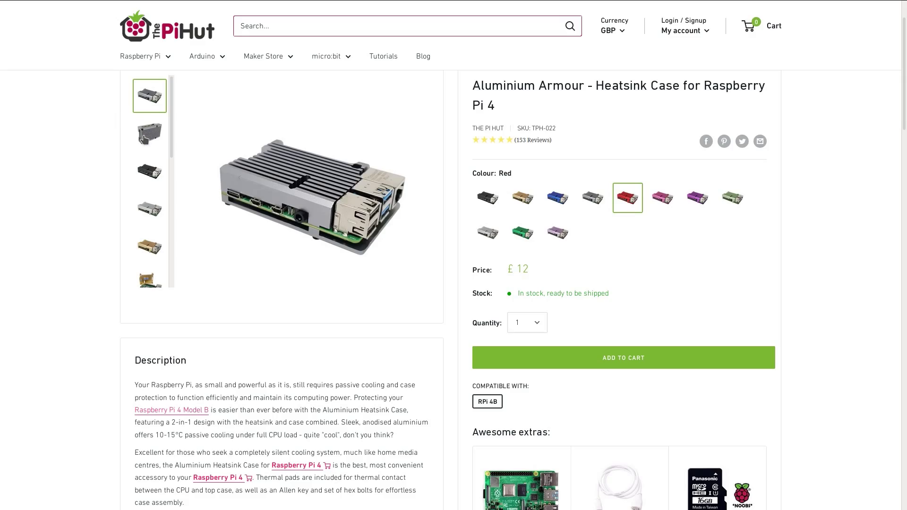
- Browse the case's black, gold, blue, red, green, pink and lavender photos, ending on purple
left_click(144, 140)
left_click(149, 171)
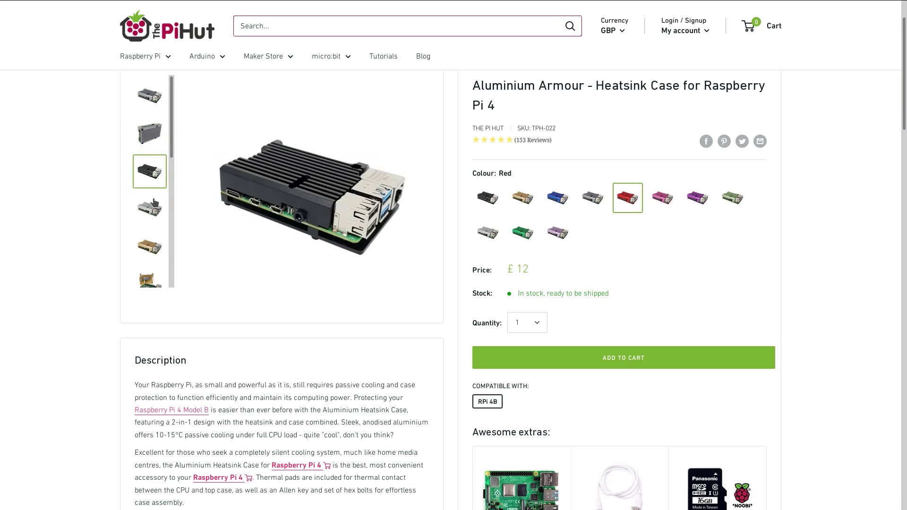
left_click(154, 247)
left_click(156, 255)
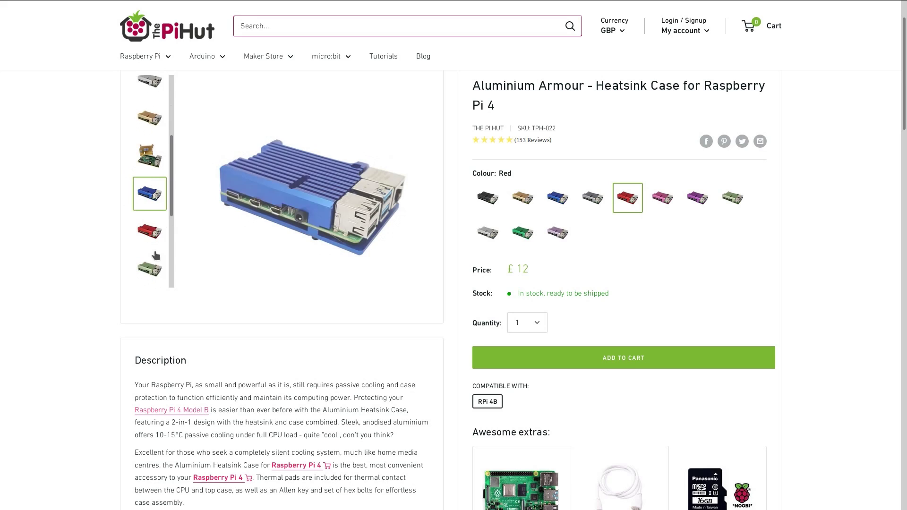
left_click(152, 229)
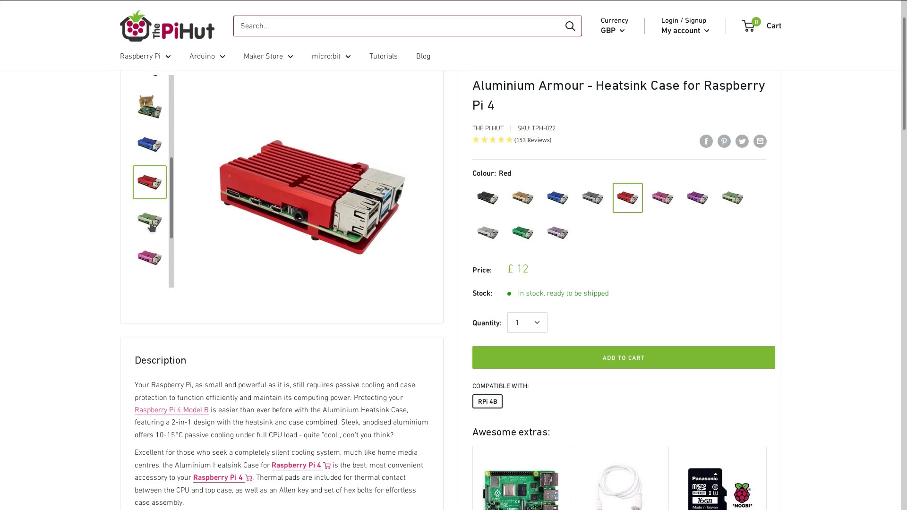
left_click(152, 228)
left_click(152, 226)
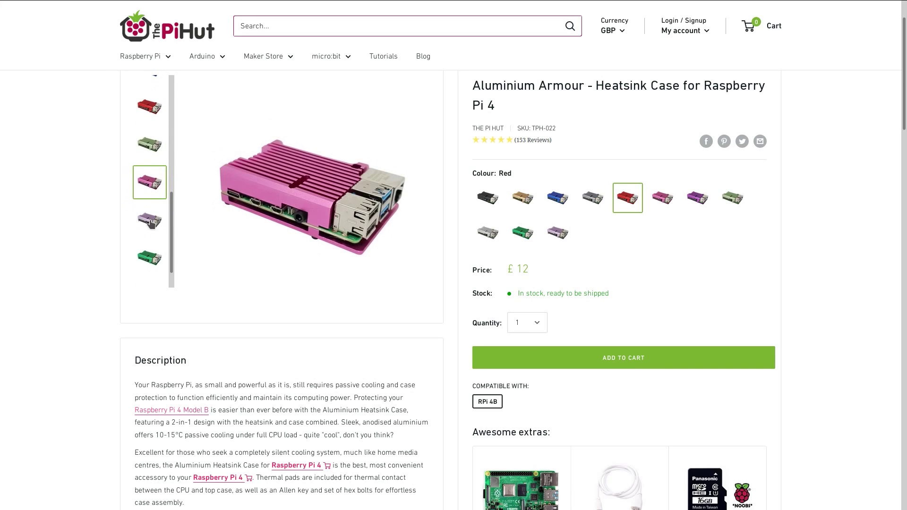
left_click(152, 222)
left_click(152, 227)
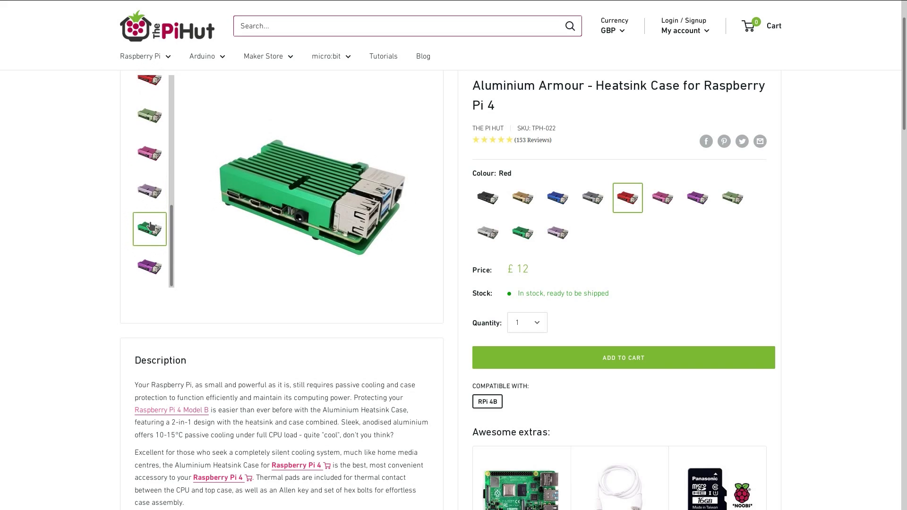
left_click(154, 267)
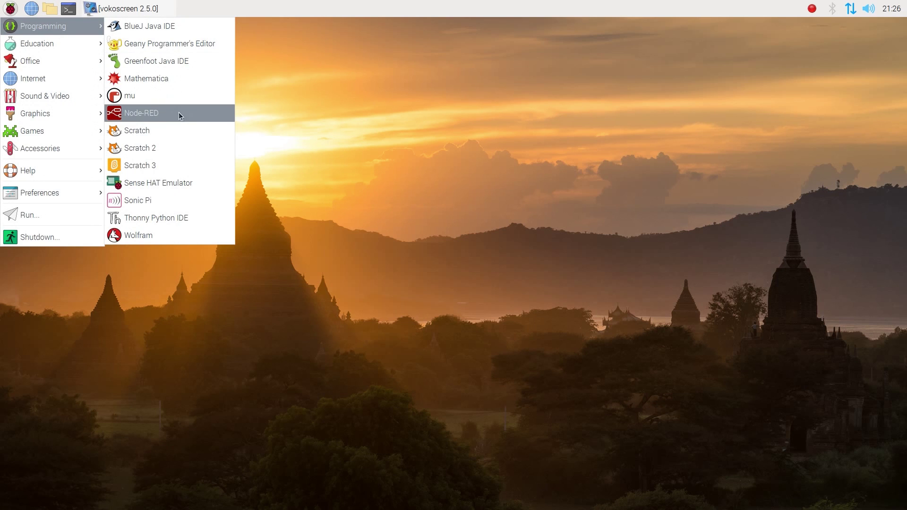
- Launch BlueJ and create a new project named 'test'
left_click(166, 28)
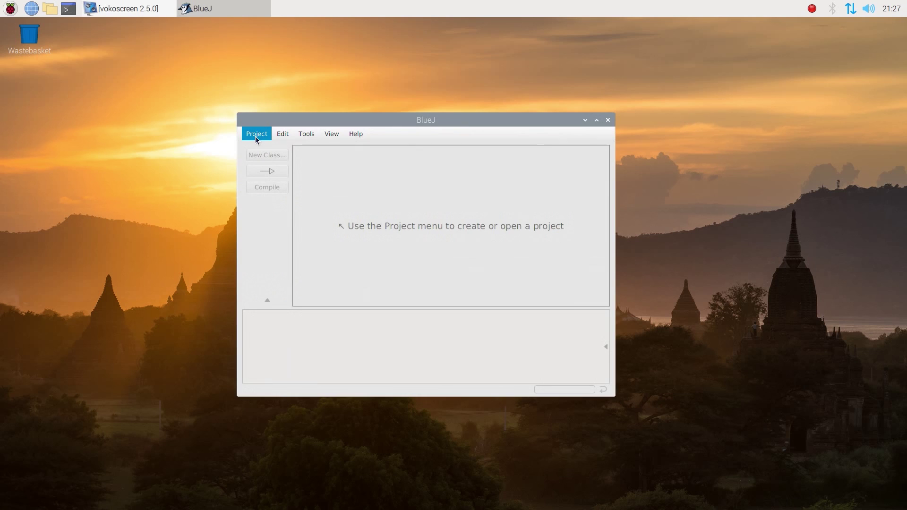
left_click(256, 137)
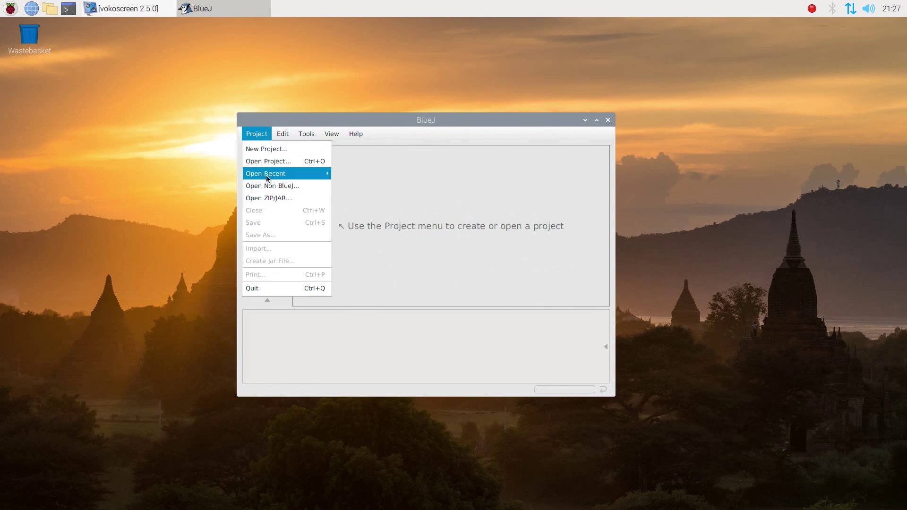
left_click(272, 148)
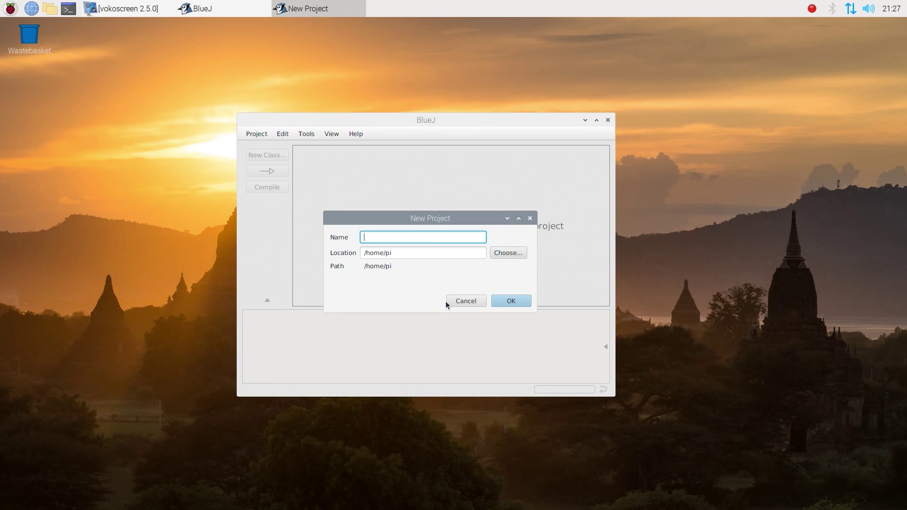
type("ts")
key("BackSpace")
type("est")
key("Return")
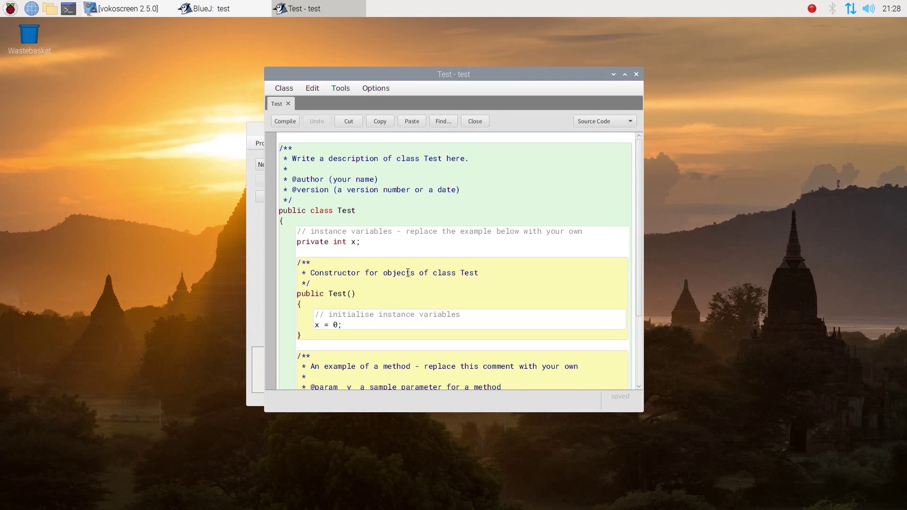
- Scroll through the Test class starter source, then close its editor
scroll(411, 255, "down", 3)
scroll(415, 241, "down", 1)
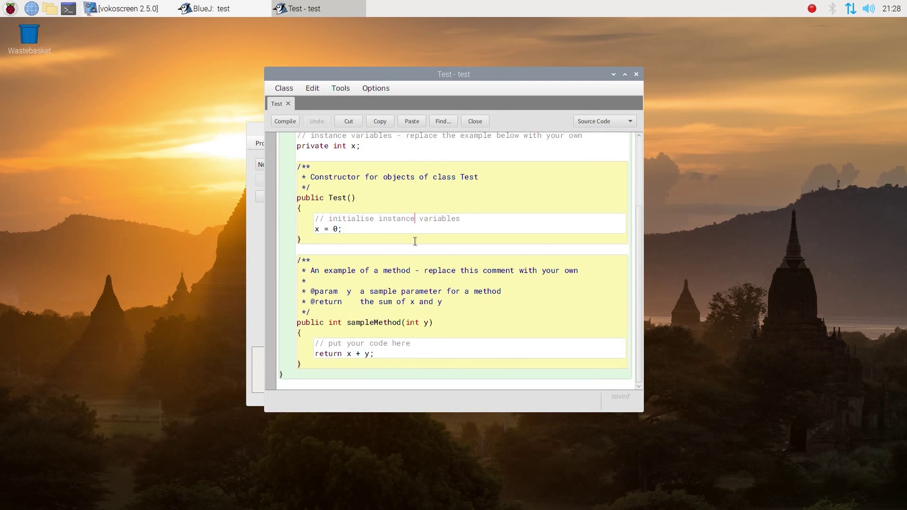
left_click(636, 74)
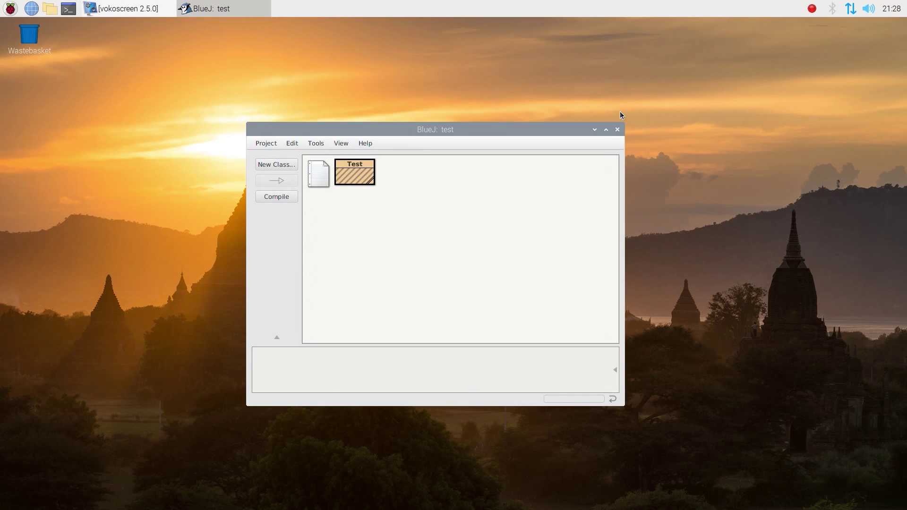
- Close BlueJ, run 'free -m' to see about 7966 MB total memory, then close the terminal
left_click(618, 130)
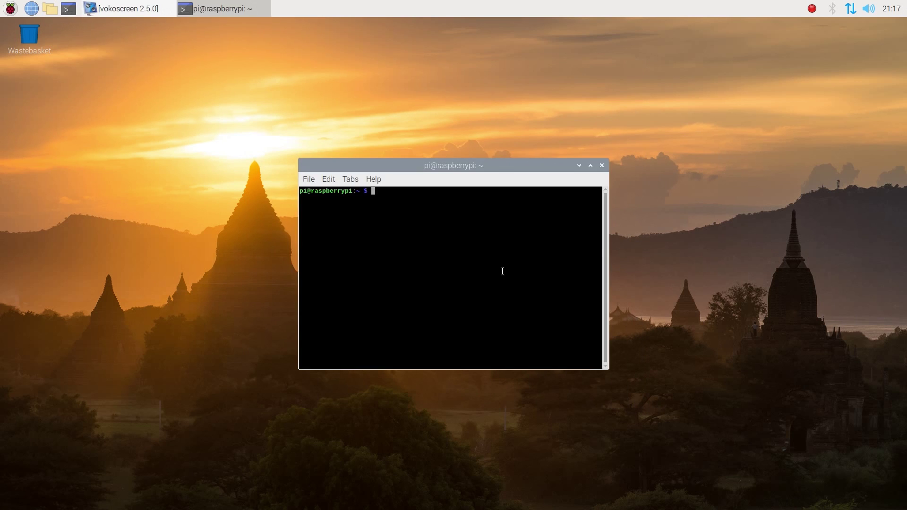
type("free -m")
key("Return")
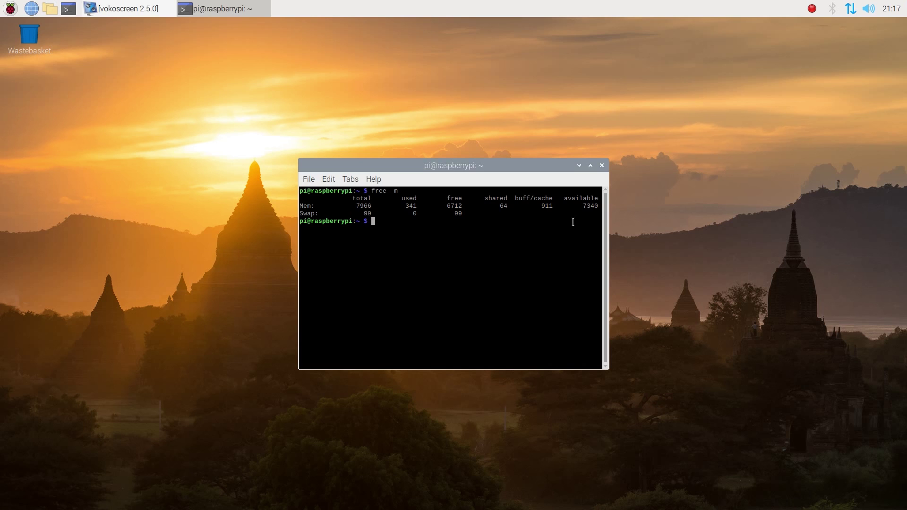
left_click(602, 165)
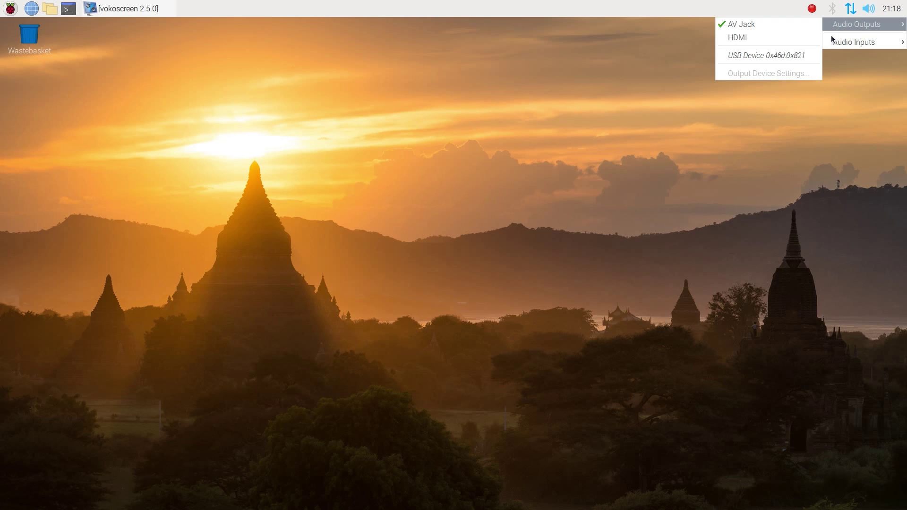
- Dismiss the Audio Outputs menu, check the tray volume slider, then close it
left_click(746, 175)
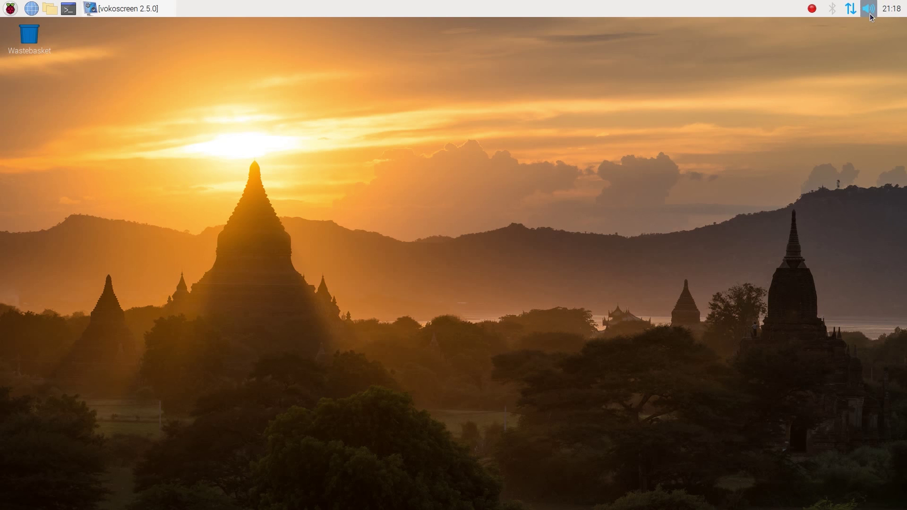
left_click(868, 9)
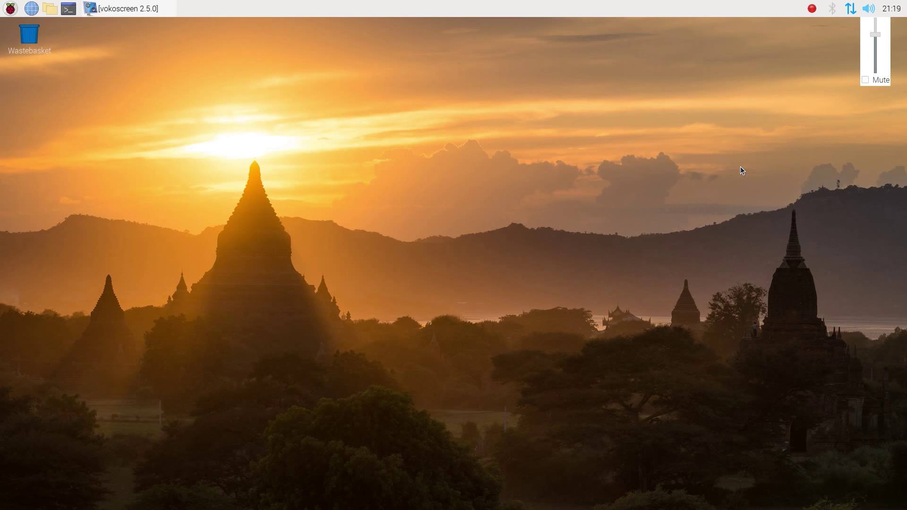
left_click(741, 170)
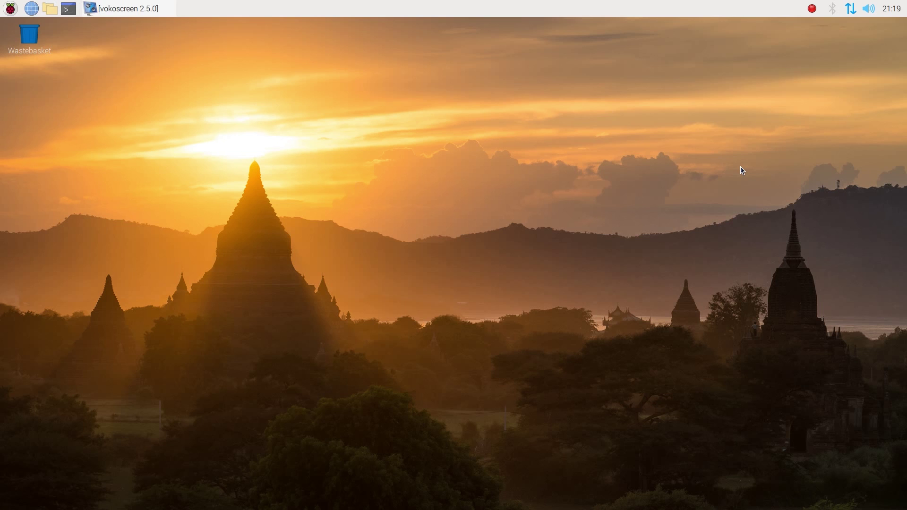
left_click(9, 9)
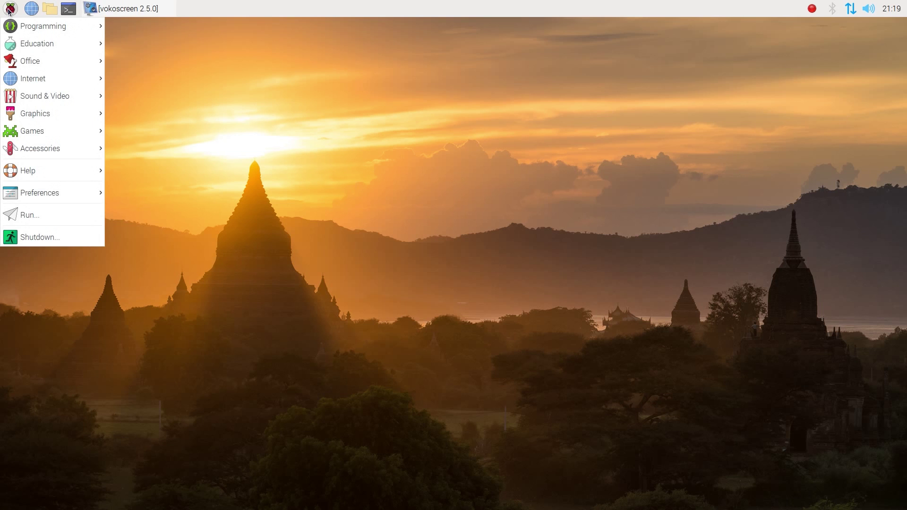
mouse_move(44, 98)
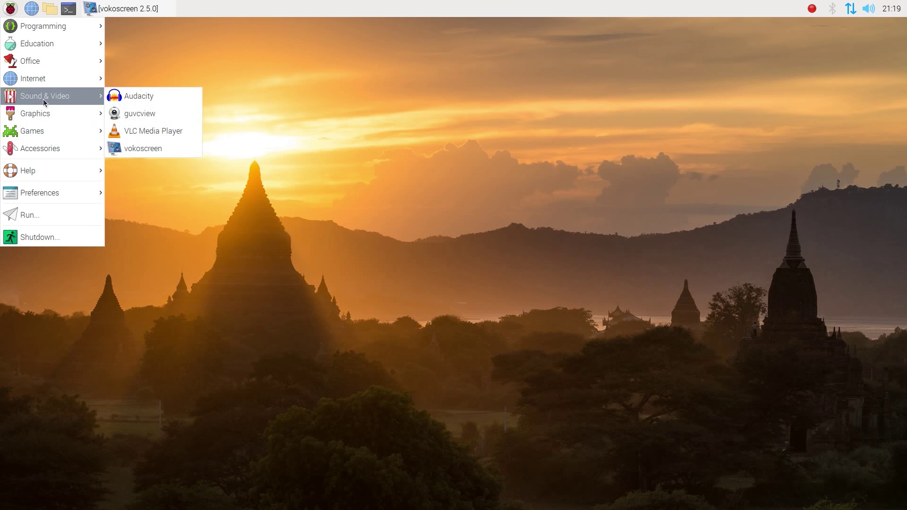
left_click(148, 100)
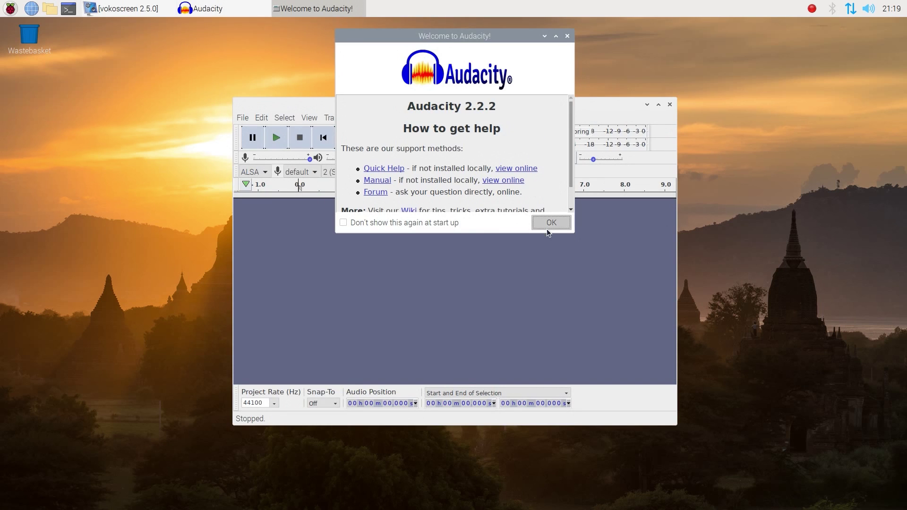
left_click(548, 223)
left_click(242, 122)
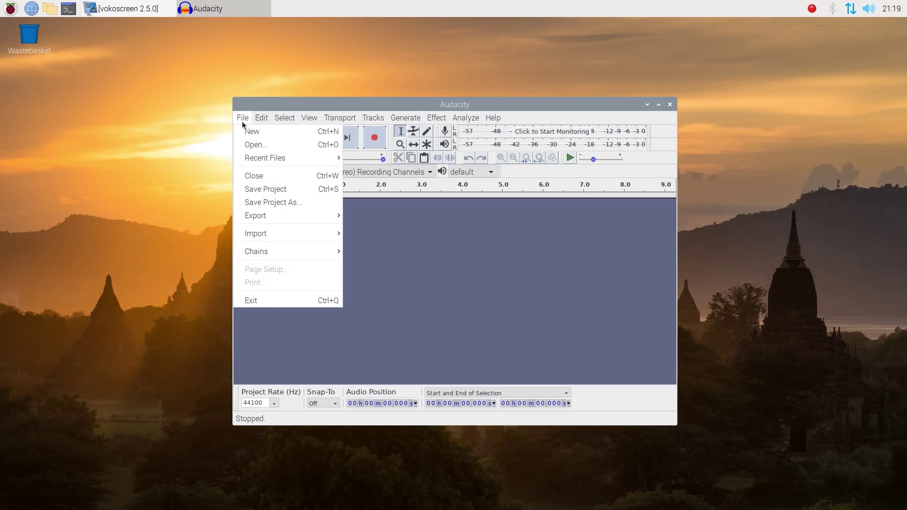
left_click(533, 259)
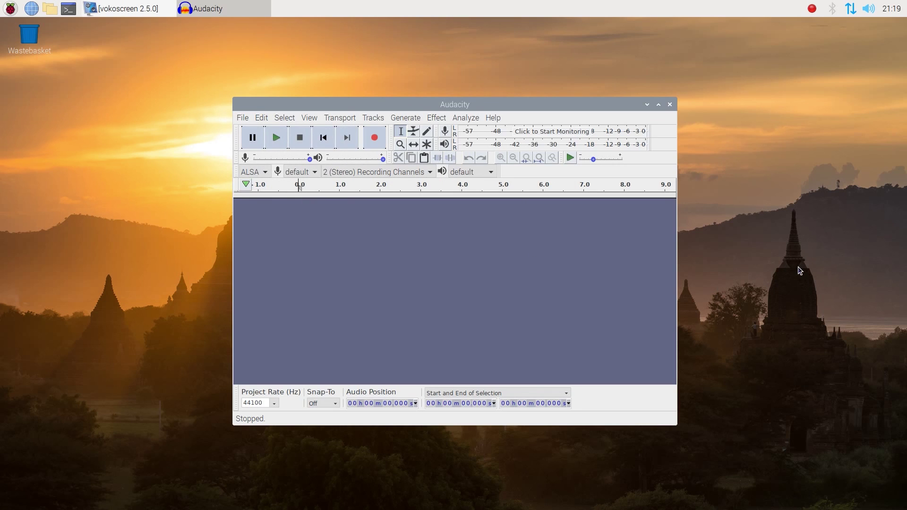
left_click(670, 105)
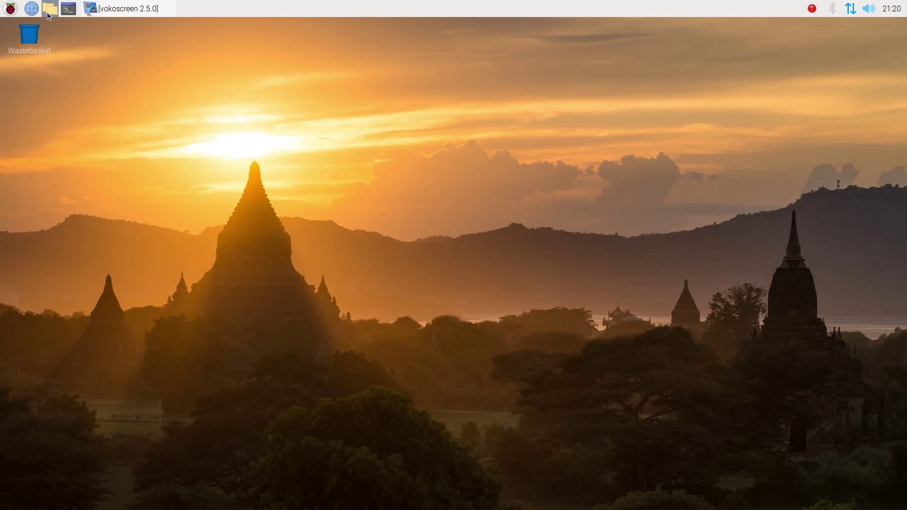
left_click(69, 10)
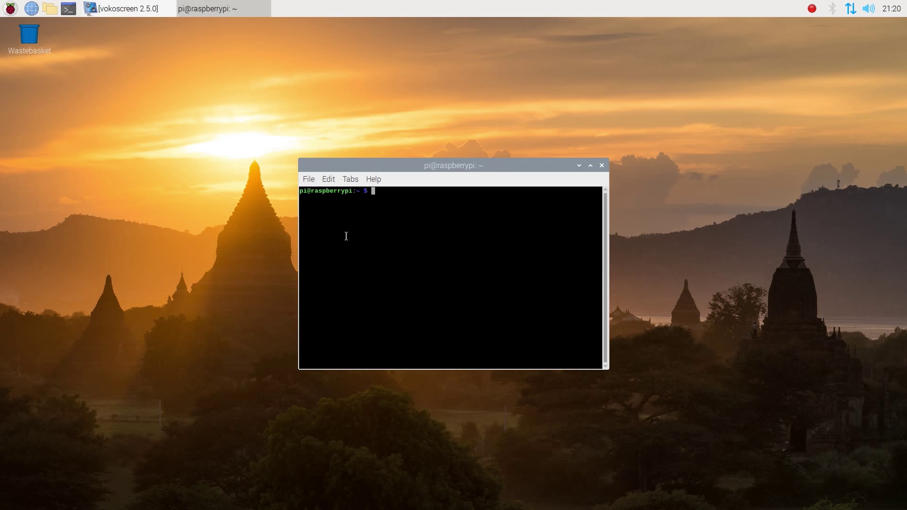
type("htop")
key("Return")
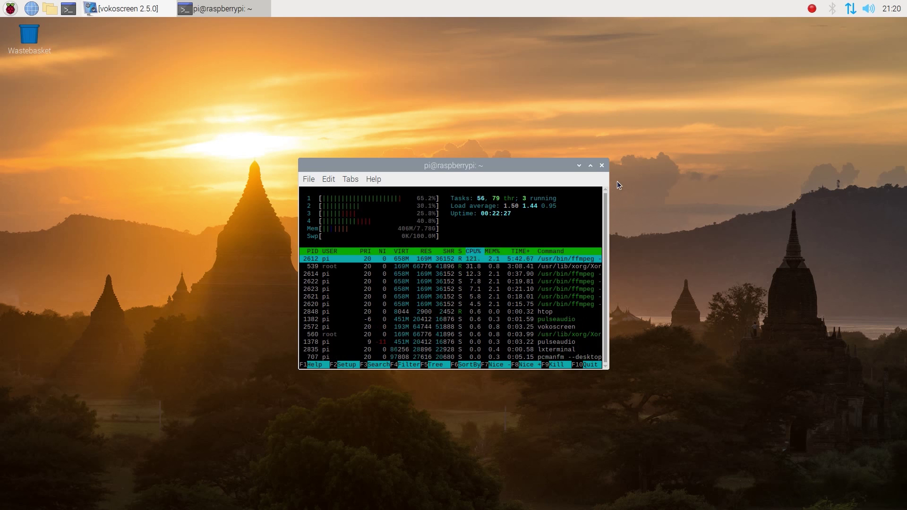
left_click(602, 166)
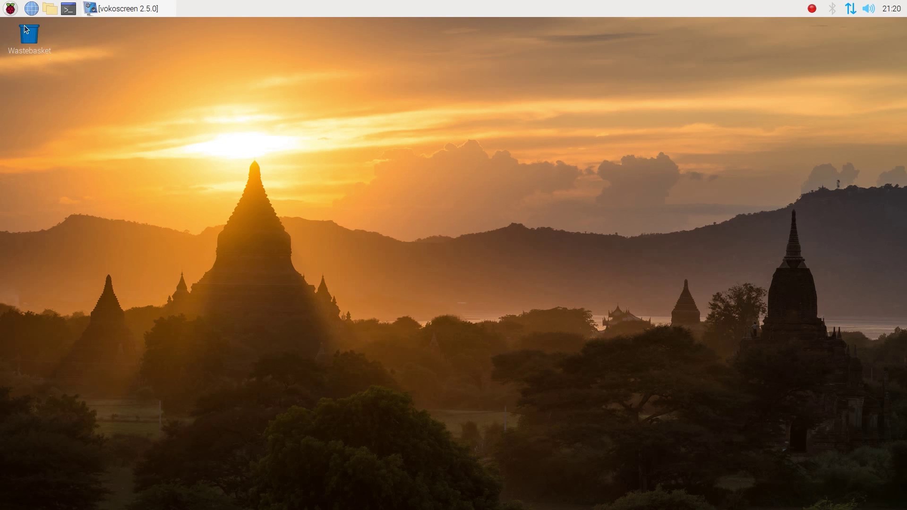
- Launch Chromium and search the web for youtube
left_click(31, 8)
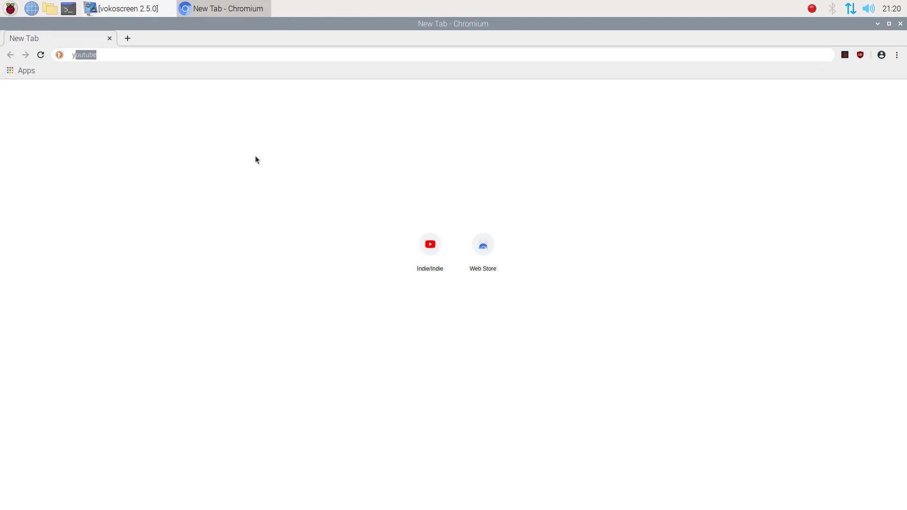
key("Return")
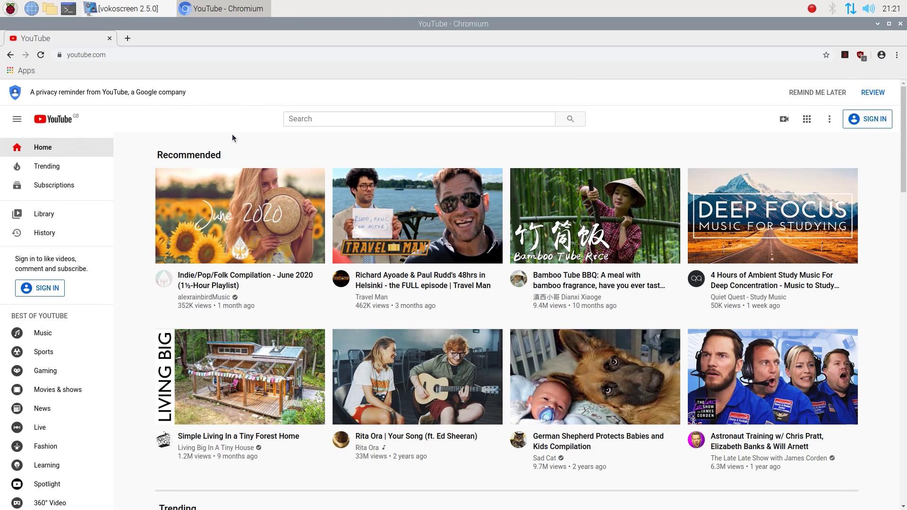
- Close Chromium and browse the Programming, Education and Internet app lists in the Raspberry menu
key("ctrl+w")
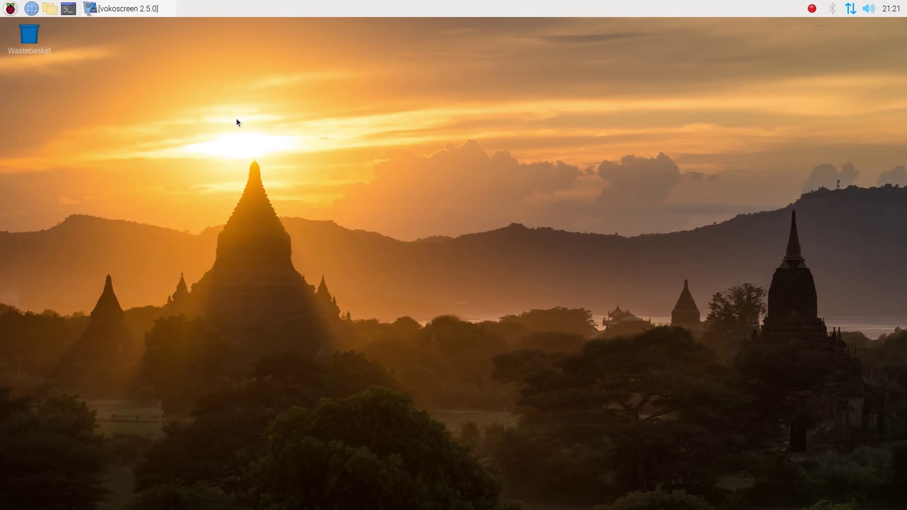
left_click(9, 8)
mouse_move(17, 30)
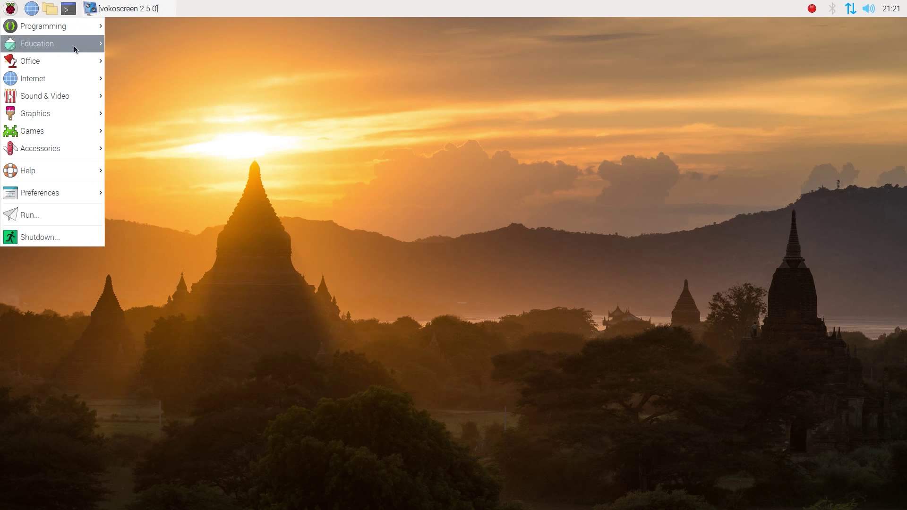
mouse_move(59, 32)
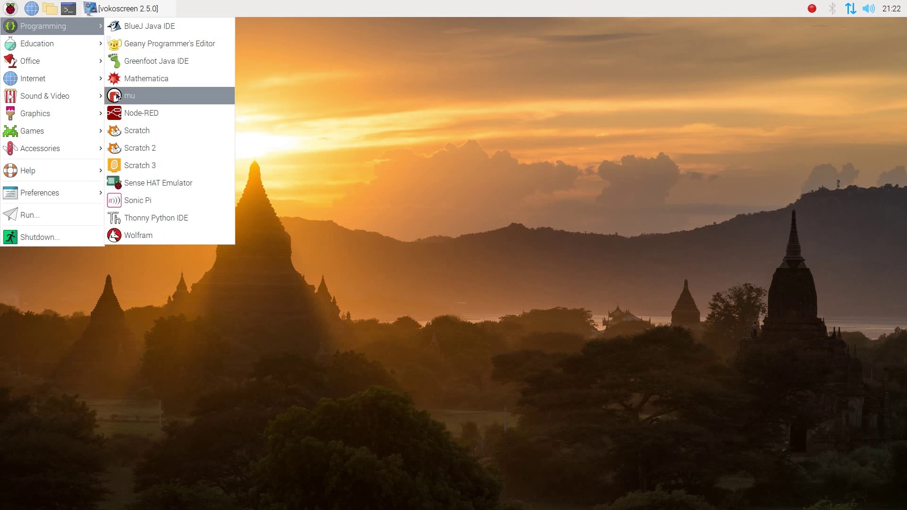
mouse_move(79, 48)
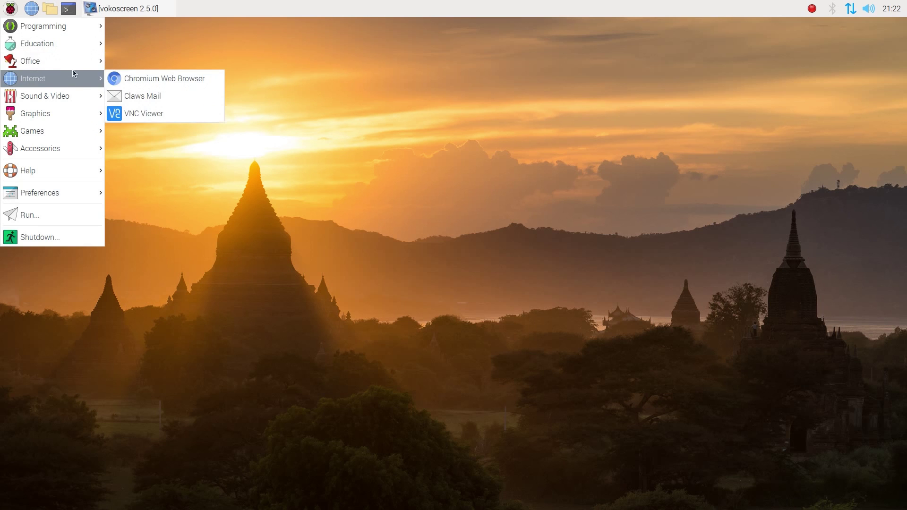
- Launch LibreOffice Writer, type 'Hello world', then quit choosing Don't Save
left_click(165, 146)
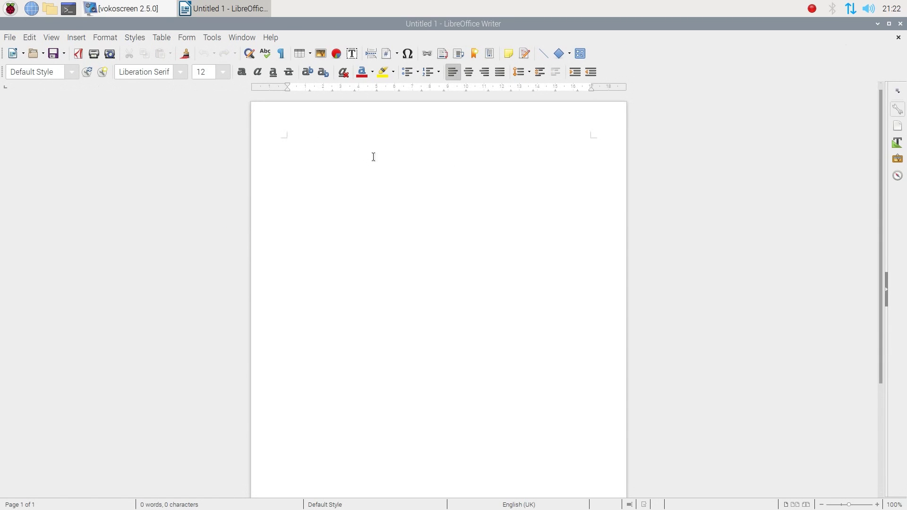
type("Hello world")
left_click(900, 23)
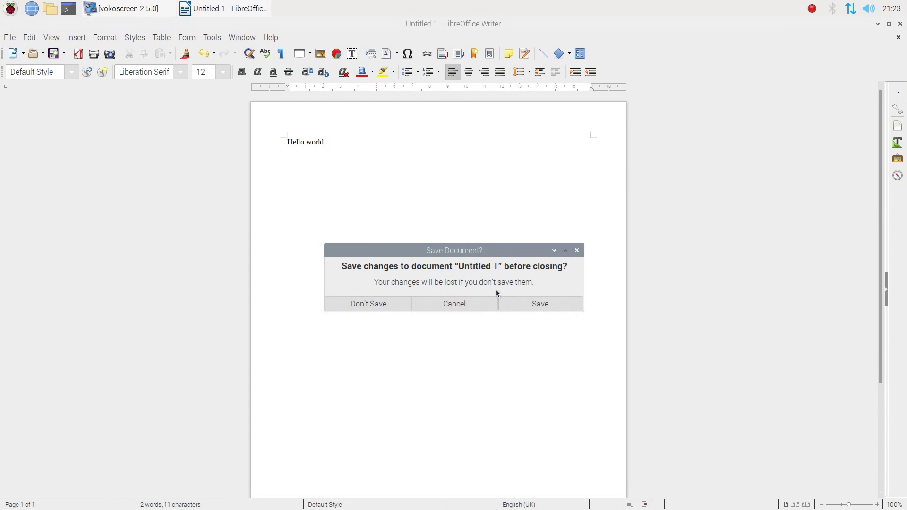
left_click(392, 305)
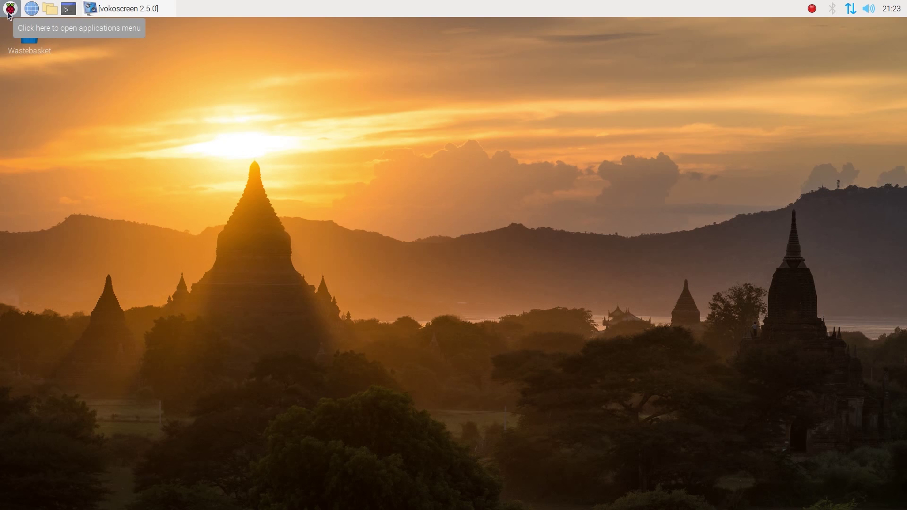
- Browse the Sound & Video, Graphics, Games and Accessories app lists, then dismiss the menu
left_click(9, 10)
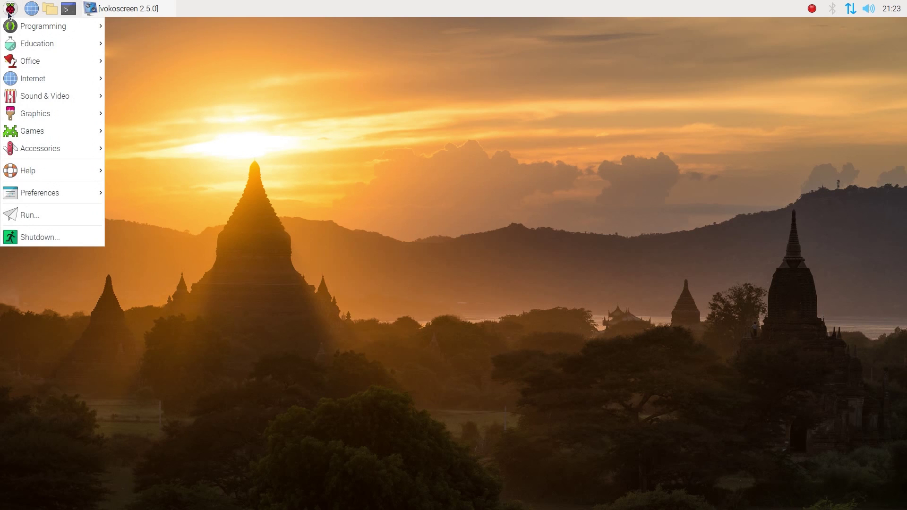
mouse_move(41, 97)
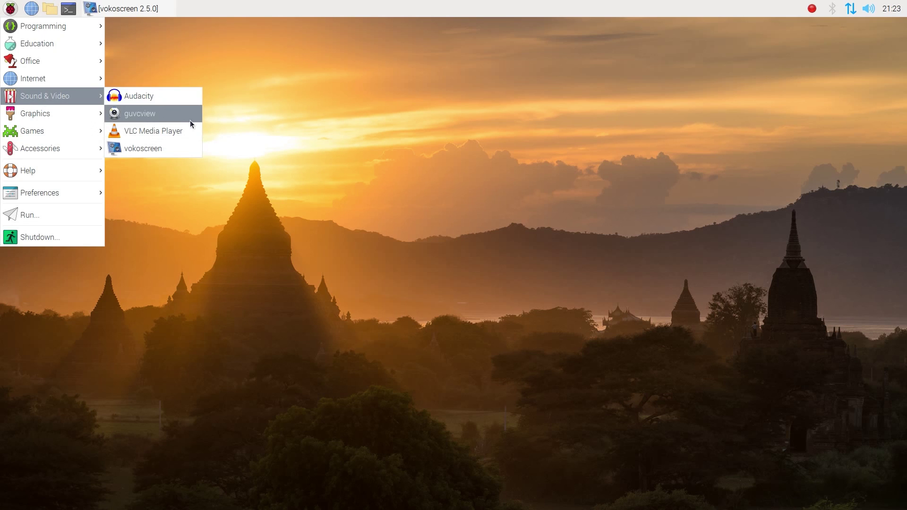
mouse_move(74, 94)
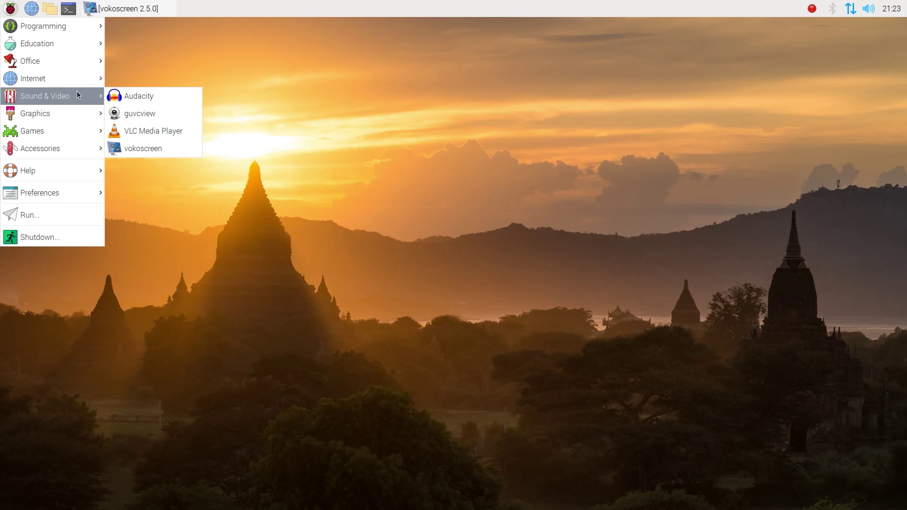
mouse_move(82, 117)
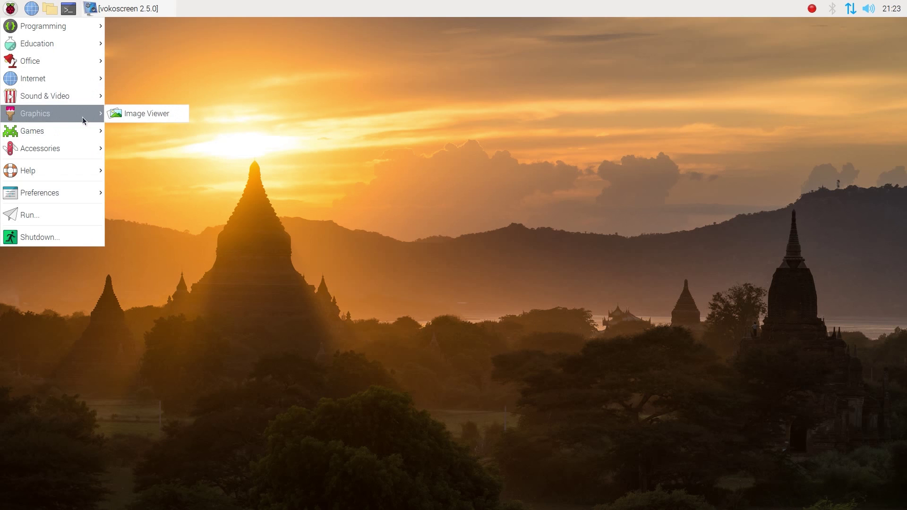
mouse_move(73, 135)
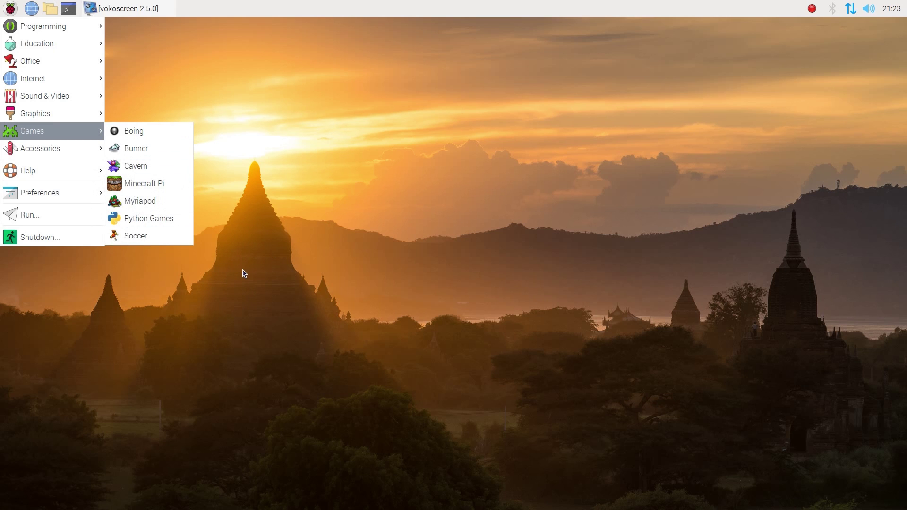
mouse_move(34, 150)
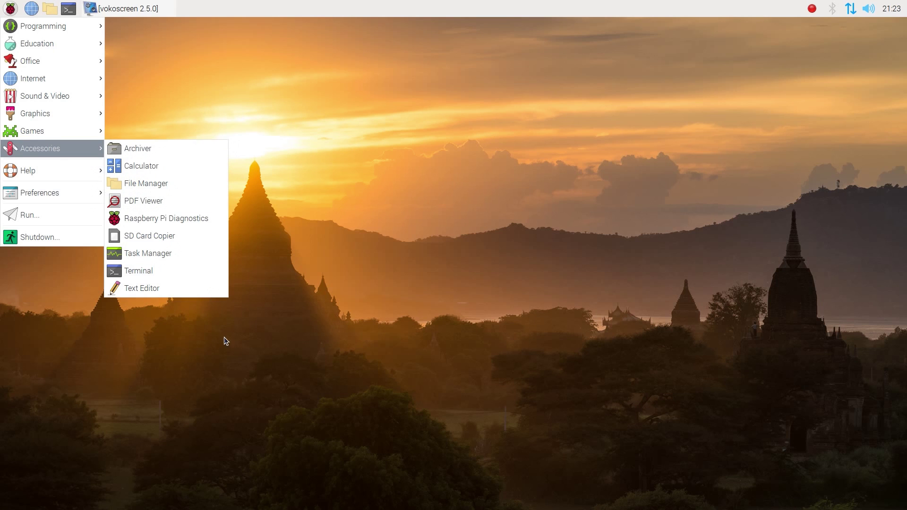
left_click(354, 141)
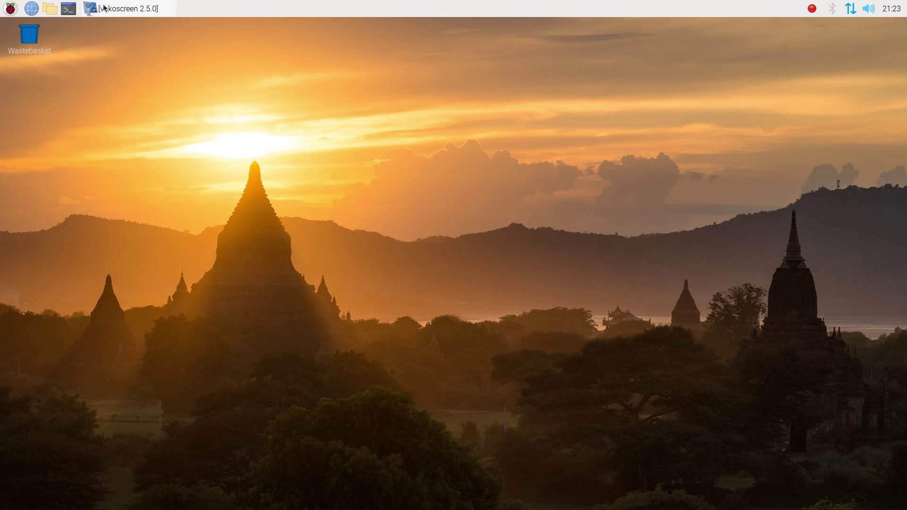
- Launch Add / Remove Software from Preferences and move its window slightly down
left_click(11, 14)
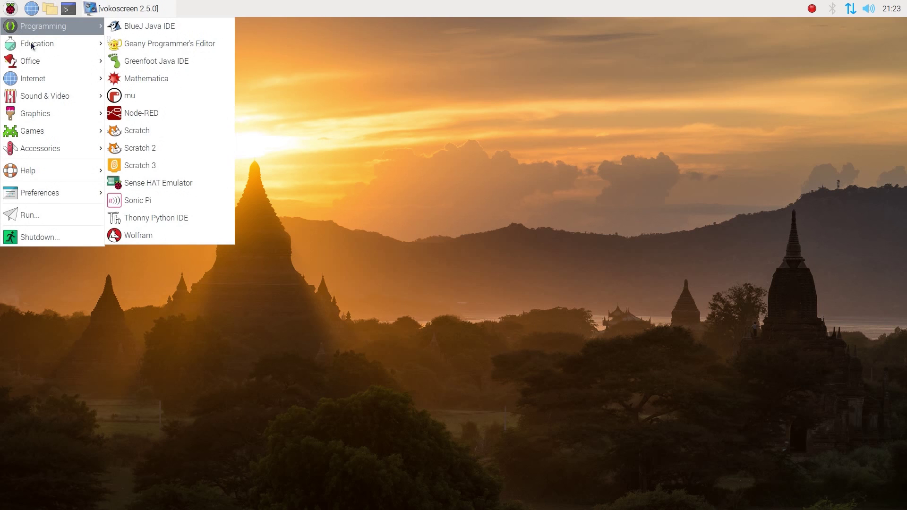
mouse_move(83, 195)
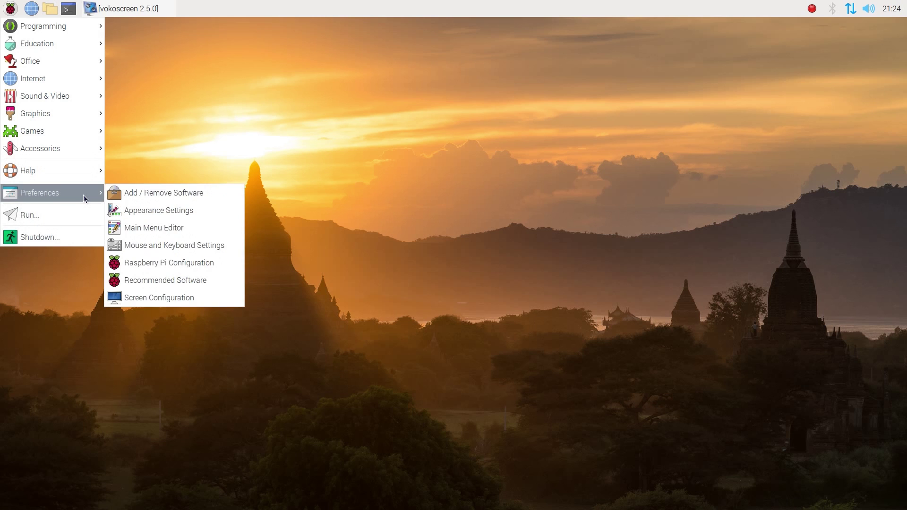
left_click(152, 194)
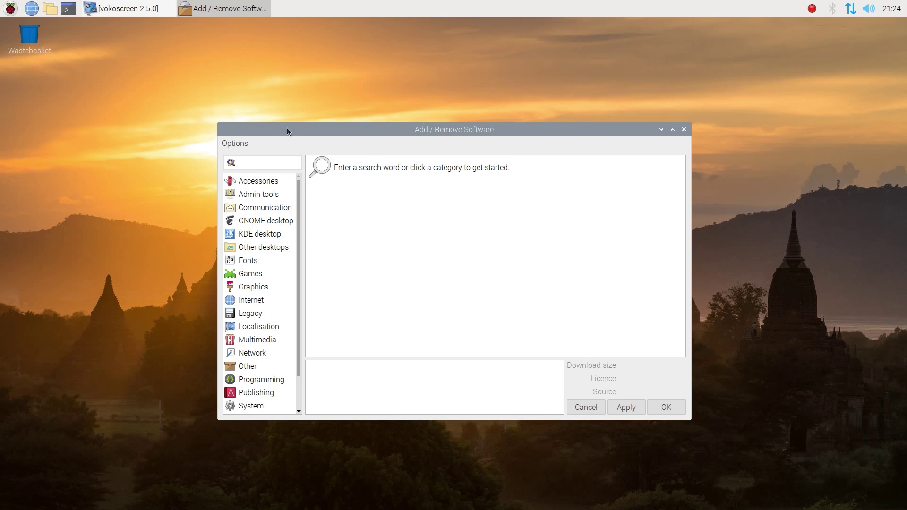
left_click_drag(287, 130, 282, 144)
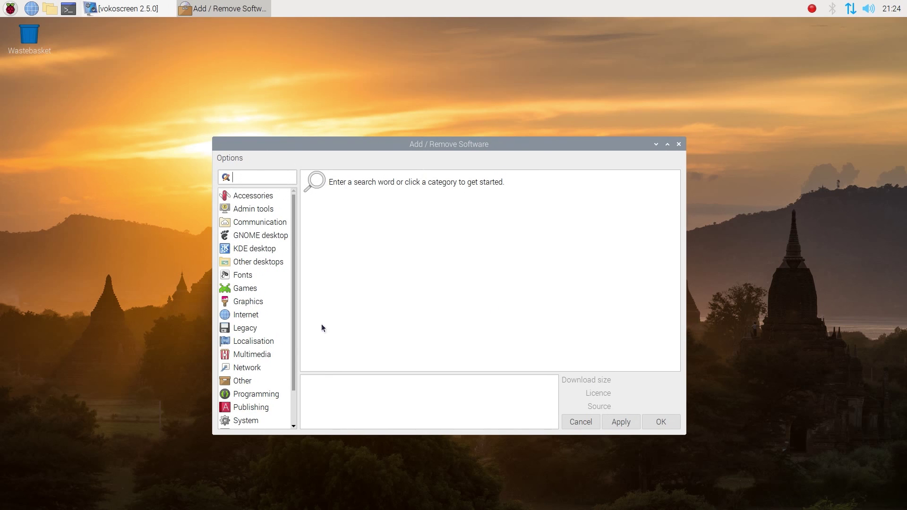
- Search packages for 'audacity' and review the installed results
scroll(274, 345, "down", 3)
scroll(248, 323, "up", 3)
left_click(258, 177)
type("audacity")
key("Return")
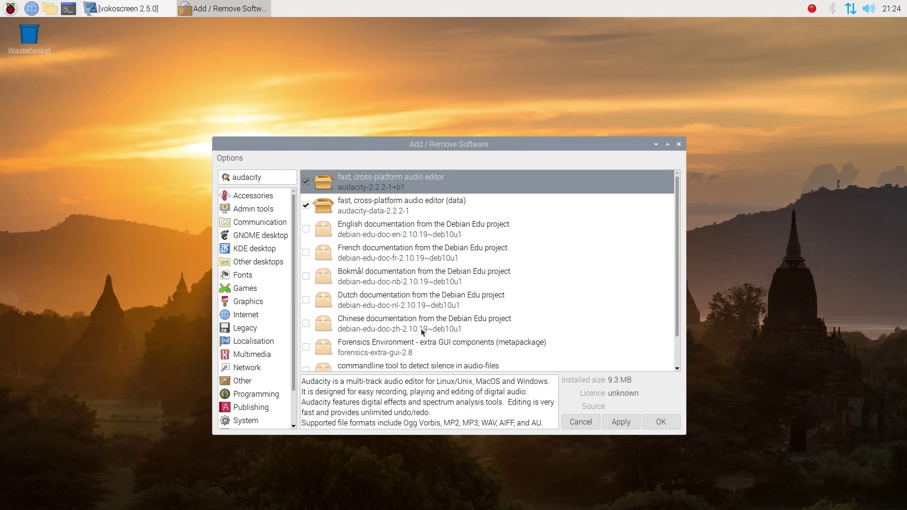
scroll(617, 314, "down", 1)
scroll(604, 317, "up", 1)
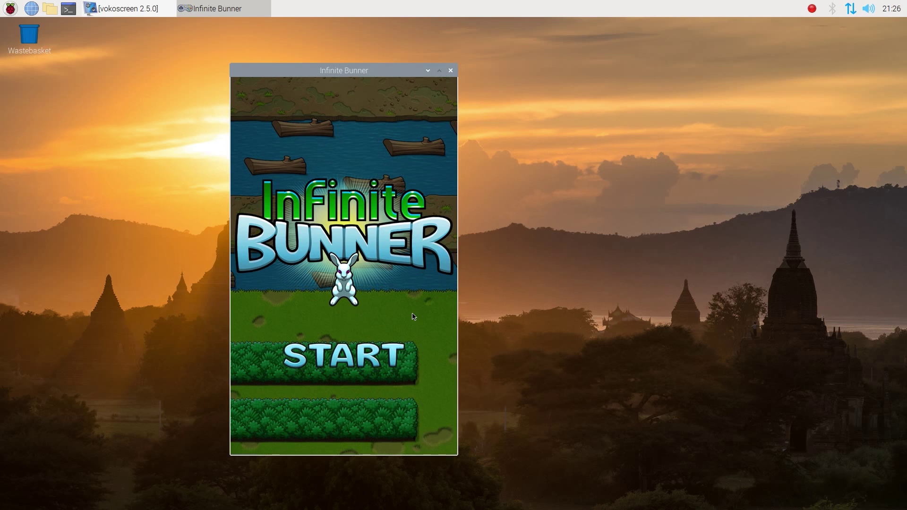
- Start Infinite Bunner and hop the bunny across roads and railway onto a river log
key("space")
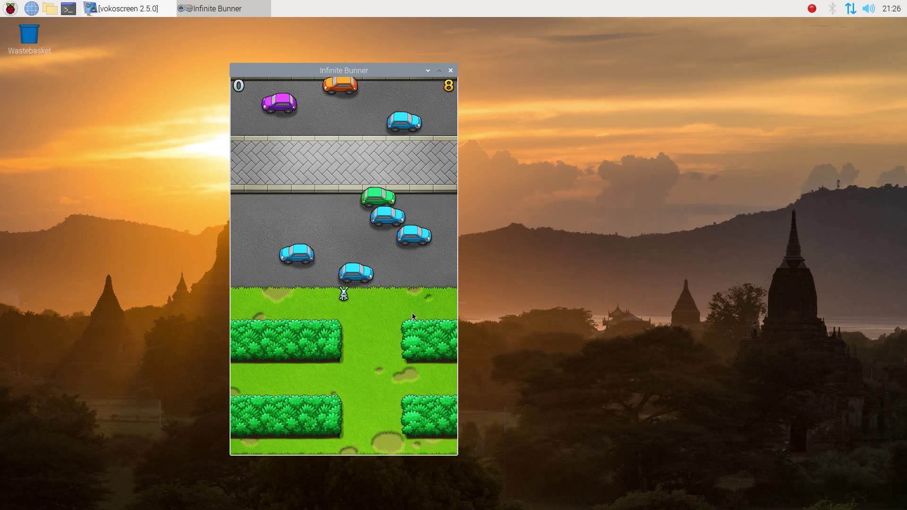
key("Up")
key("Up")
key("Up")
key("Up")
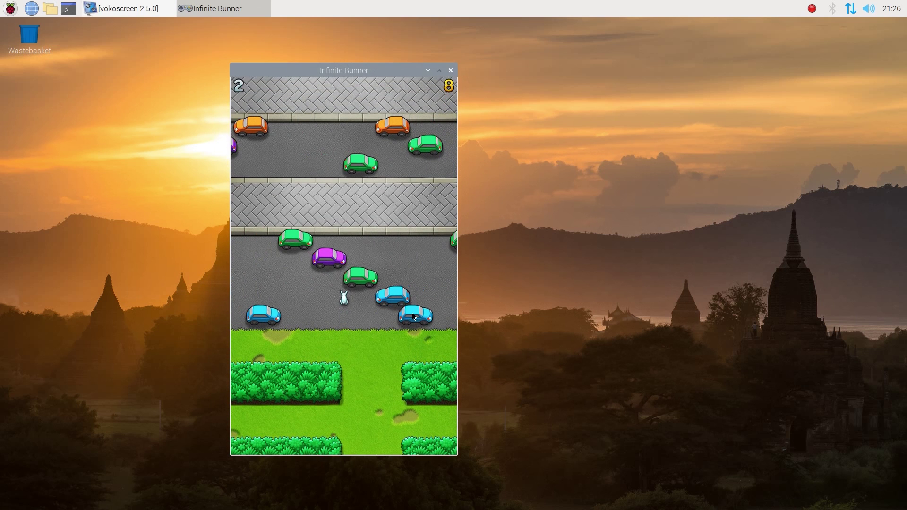
key("Up")
key("Up")
key("Up")
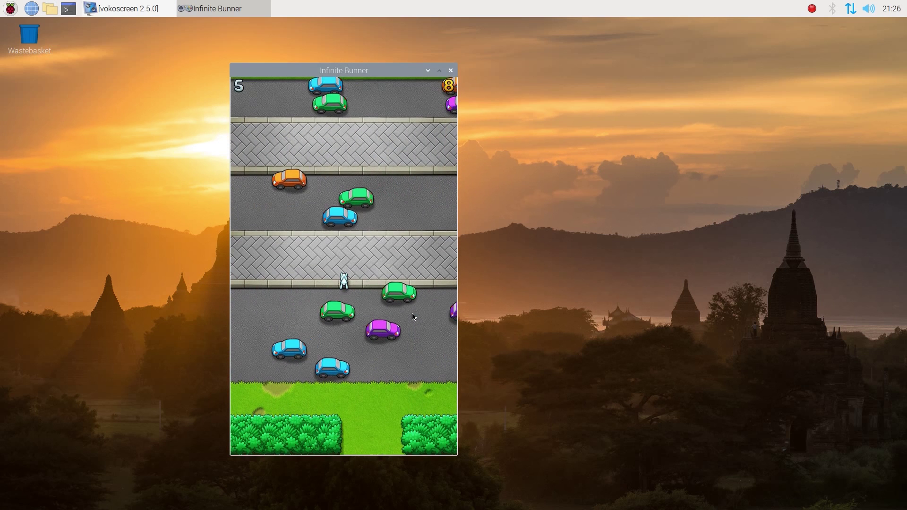
key("Up")
key("Up")
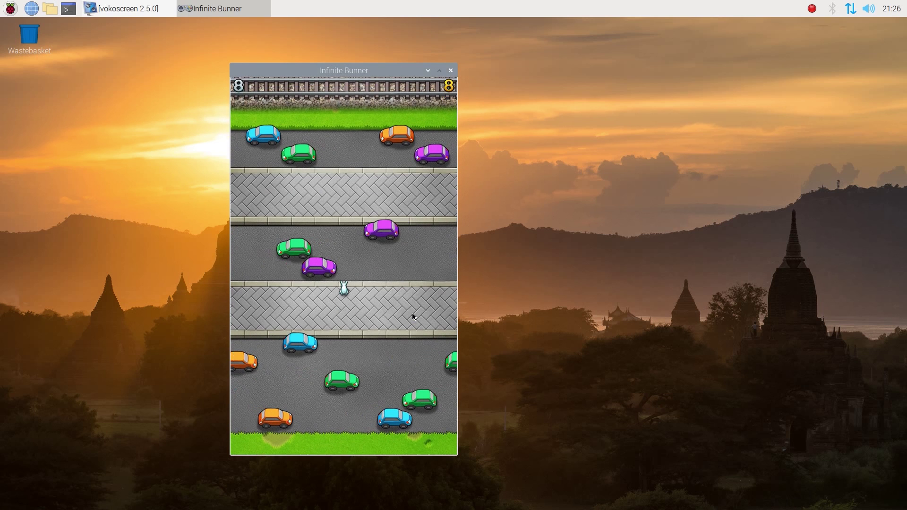
key("Up")
key("Up")
key("Up")
key("Up")
key("Up")
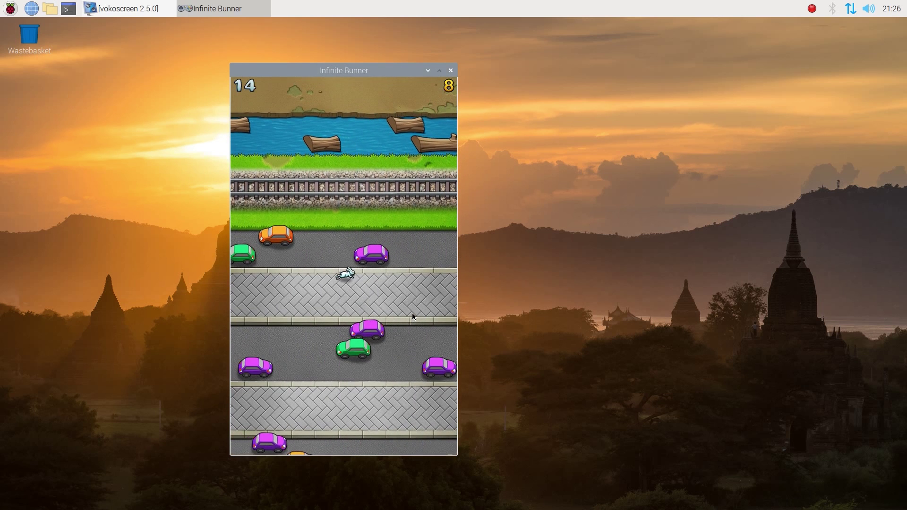
key("Right")
key("Right")
key("Up")
key("Up")
key("Up")
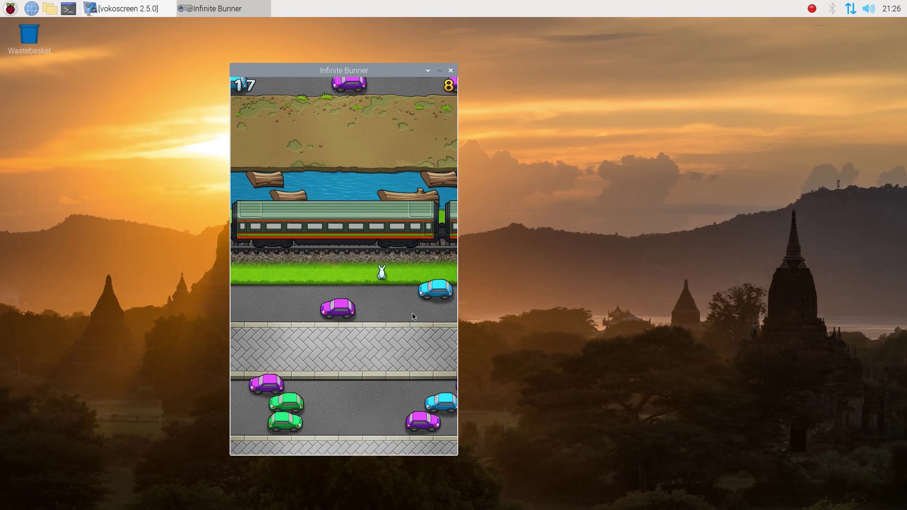
key("Up")
key("Up")
key("Up")
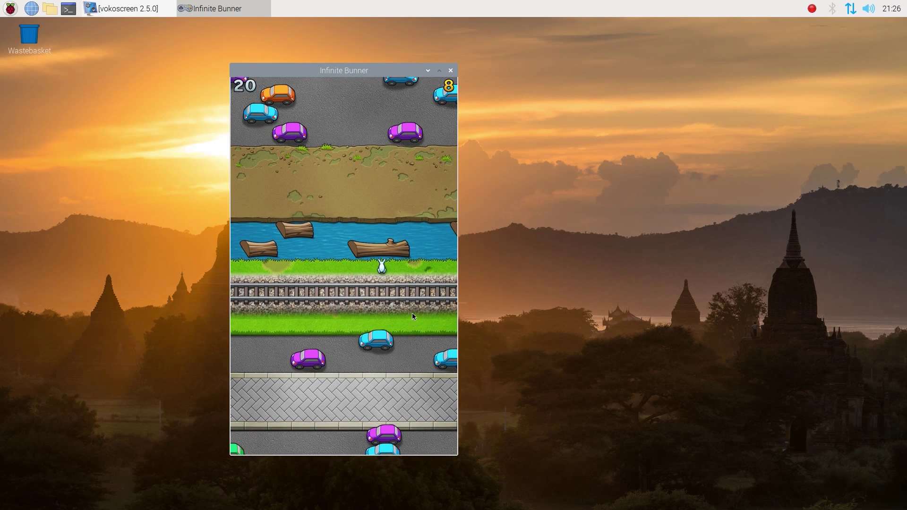
key("Up")
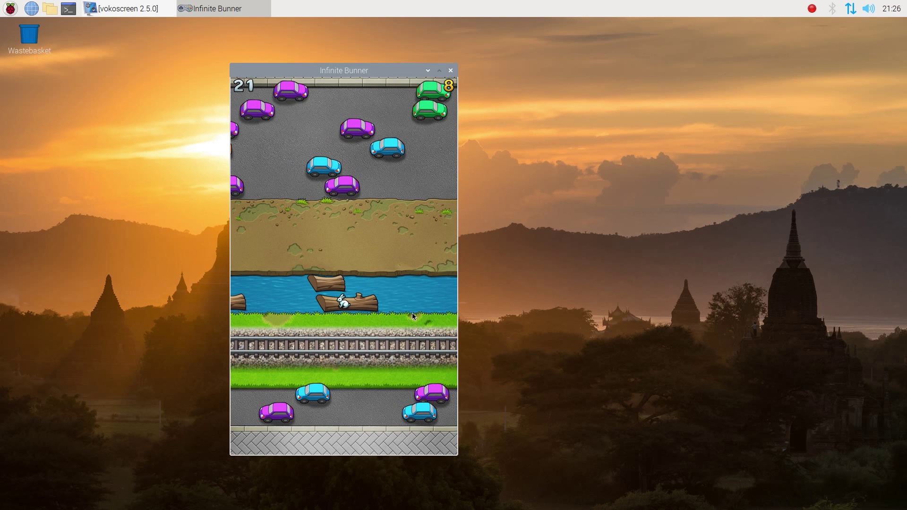
key("Up")
key("Up")
key("Up")
key("Up")
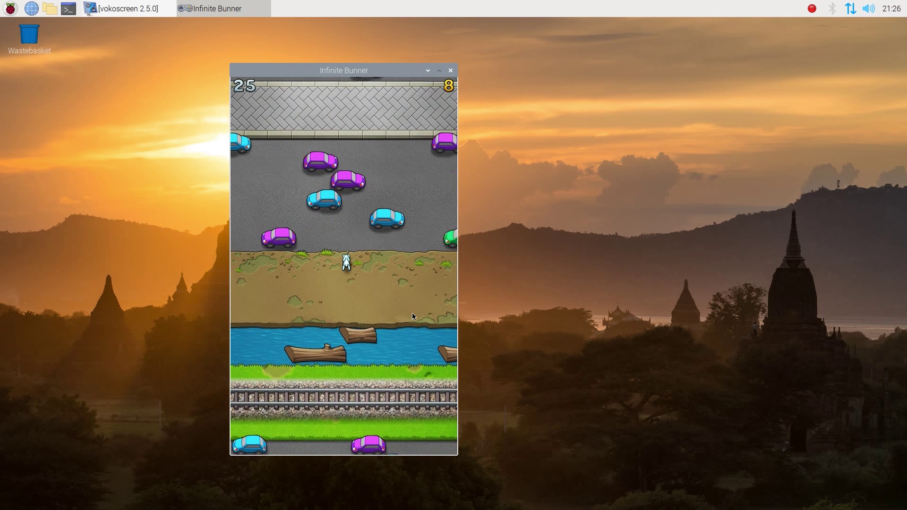